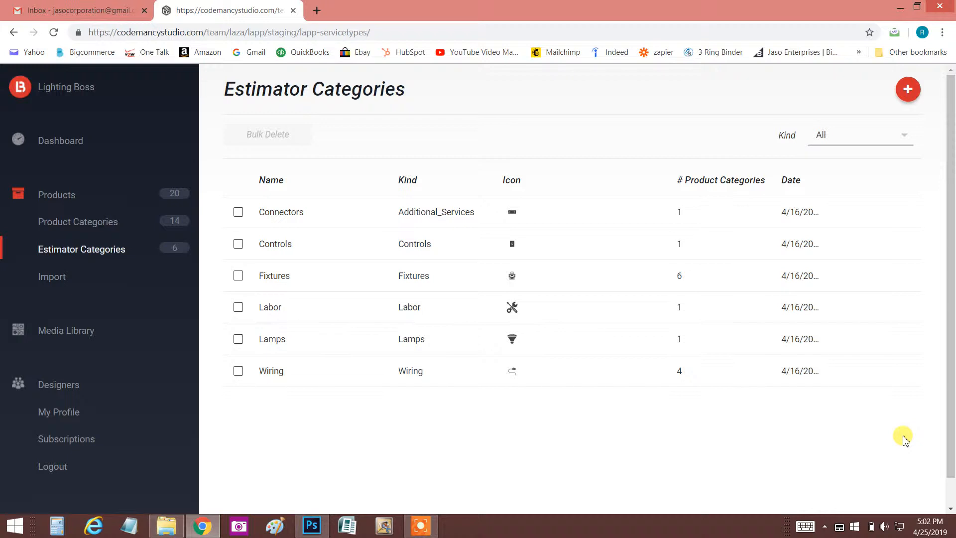
# - Open the estimator categories and check which kinds are offered when adding a new one, without adding any
pyautogui.click(86, 255)
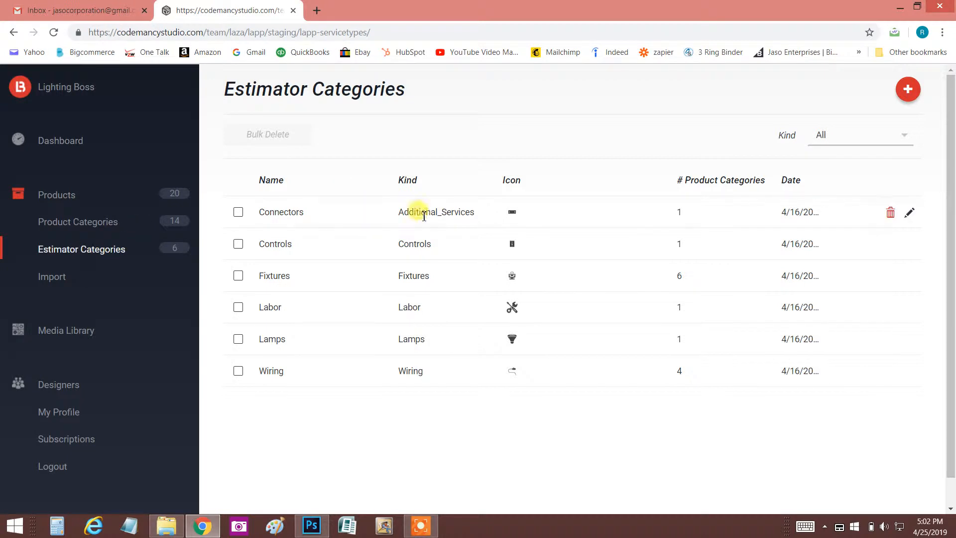
pyautogui.click(908, 88)
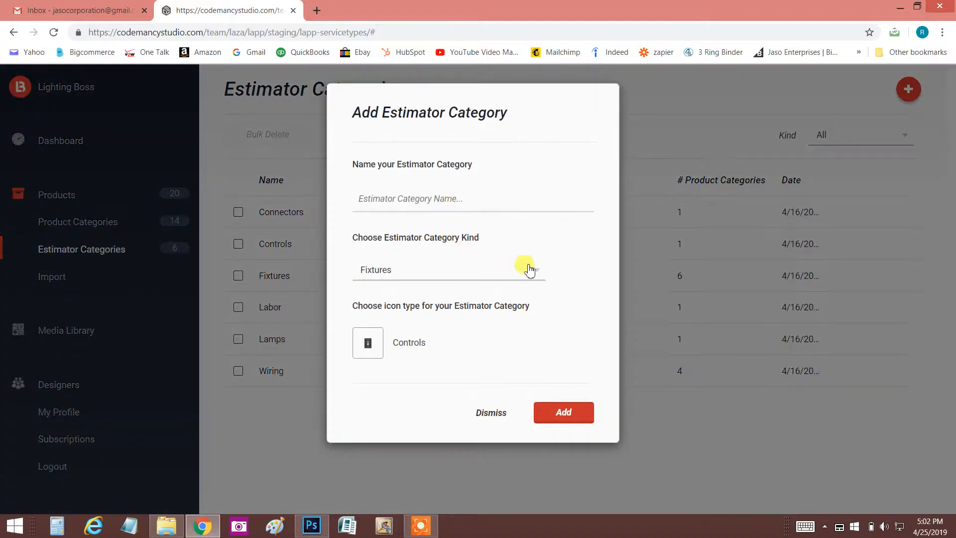
pyautogui.click(537, 272)
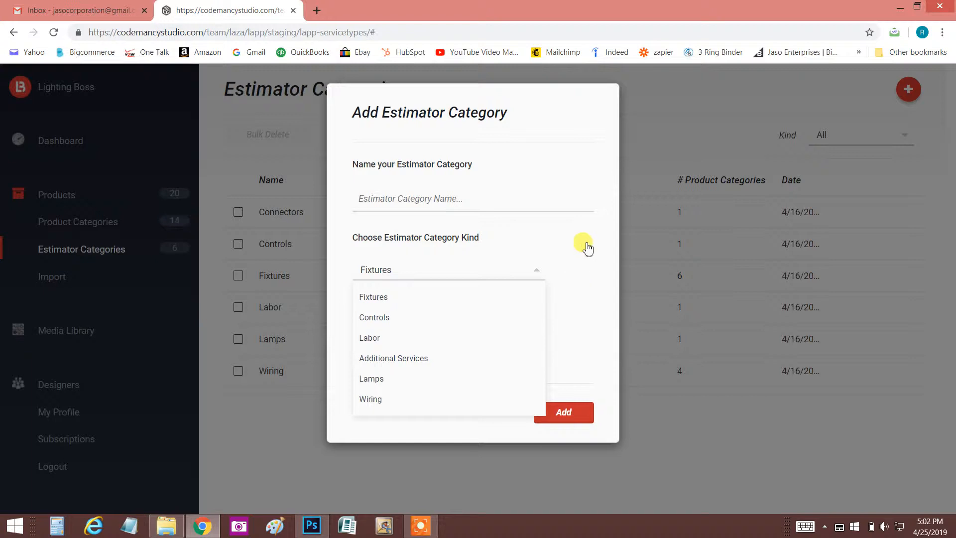
pyautogui.click(669, 142)
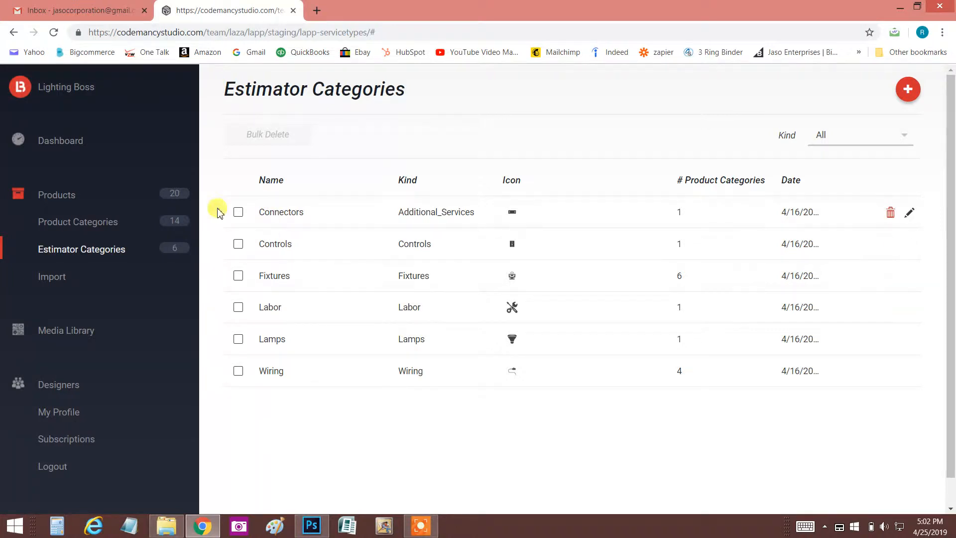
# - Open the product categories and review the full list with their assigned estimator categories
pyautogui.click(99, 224)
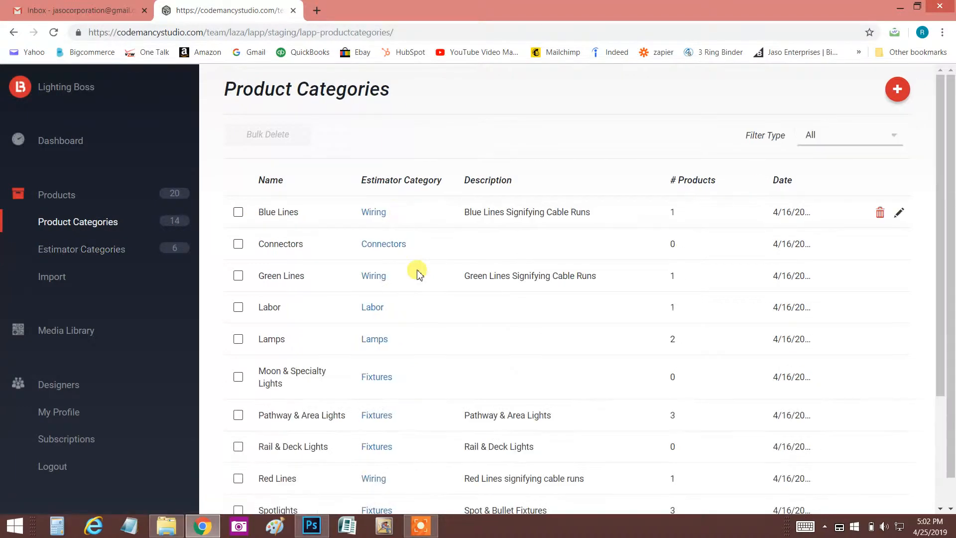
pyautogui.scroll(-3, 416, 271)
pyautogui.scroll(-1, 424, 269)
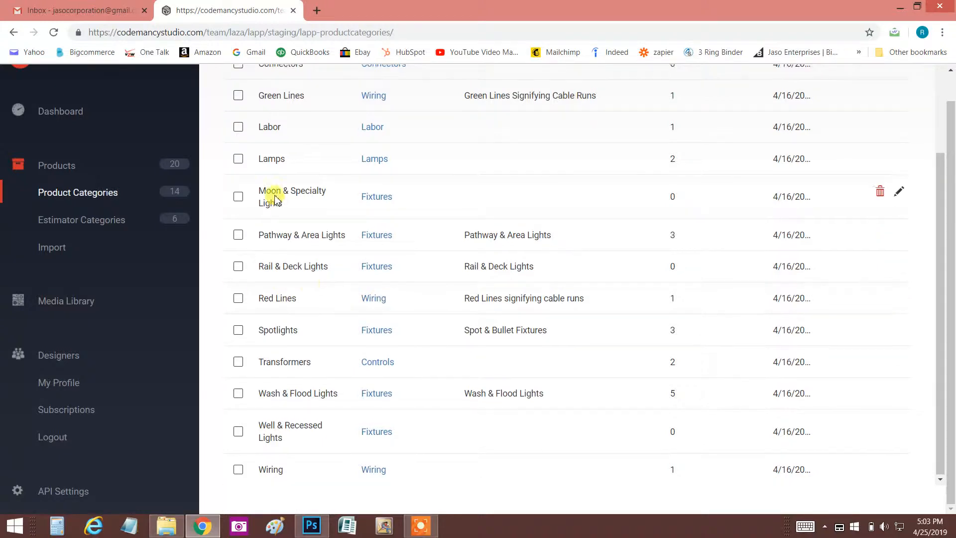
pyautogui.scroll(1, 274, 195)
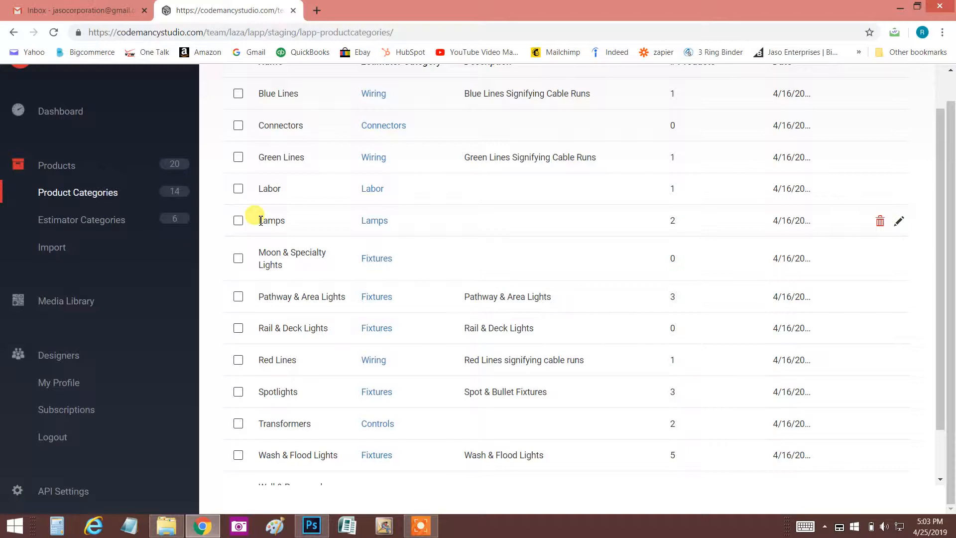
pyautogui.scroll(1, 351, 240)
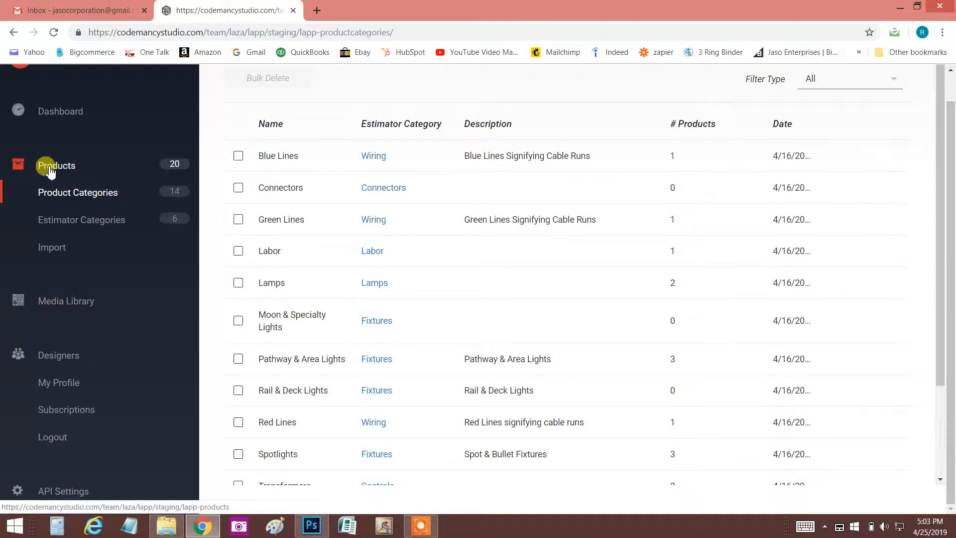
pyautogui.scroll(1, 747, 252)
pyautogui.scroll(1, 889, 139)
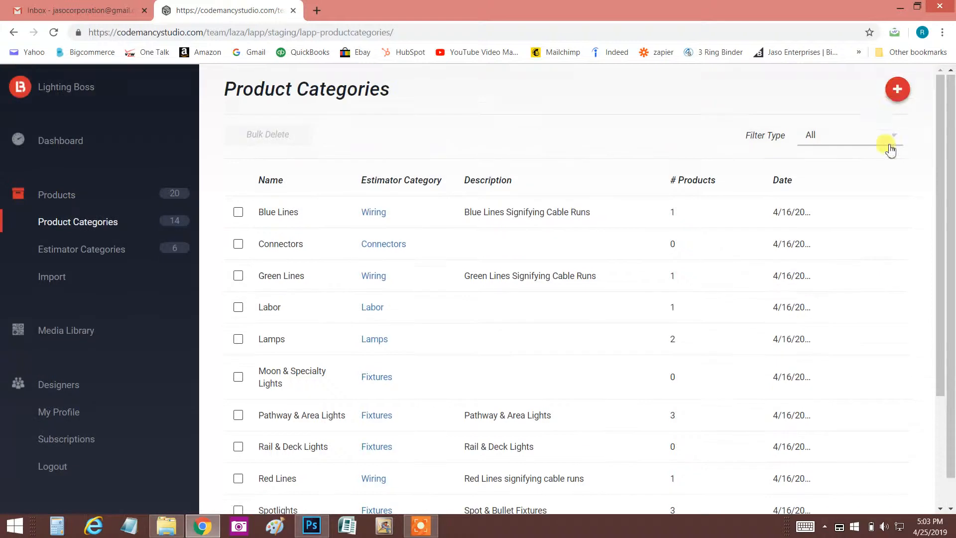
# - Start a new product category named "Bollard Lights" and assign it to the Fixtures estimator category
pyautogui.click(899, 92)
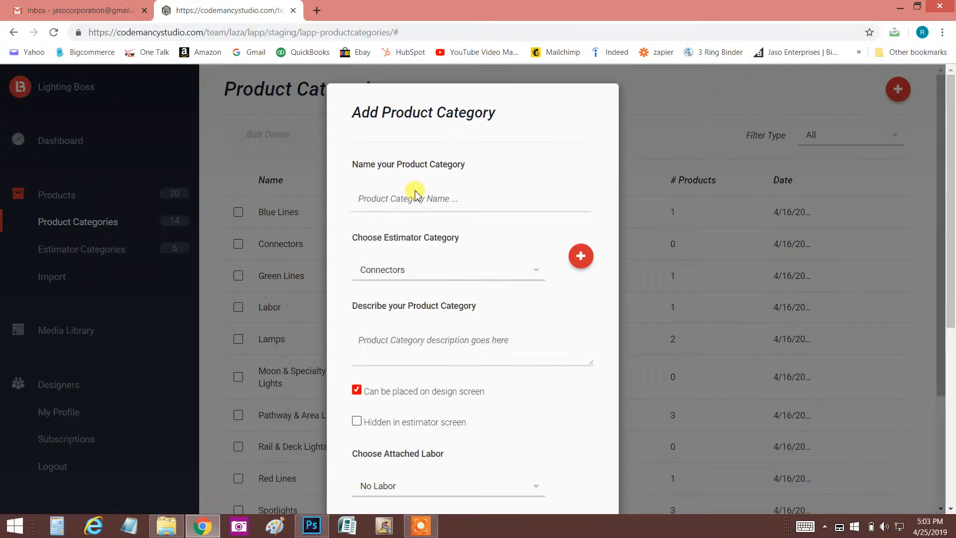
pyautogui.click(407, 199)
pyautogui.write('Bollard Lights')
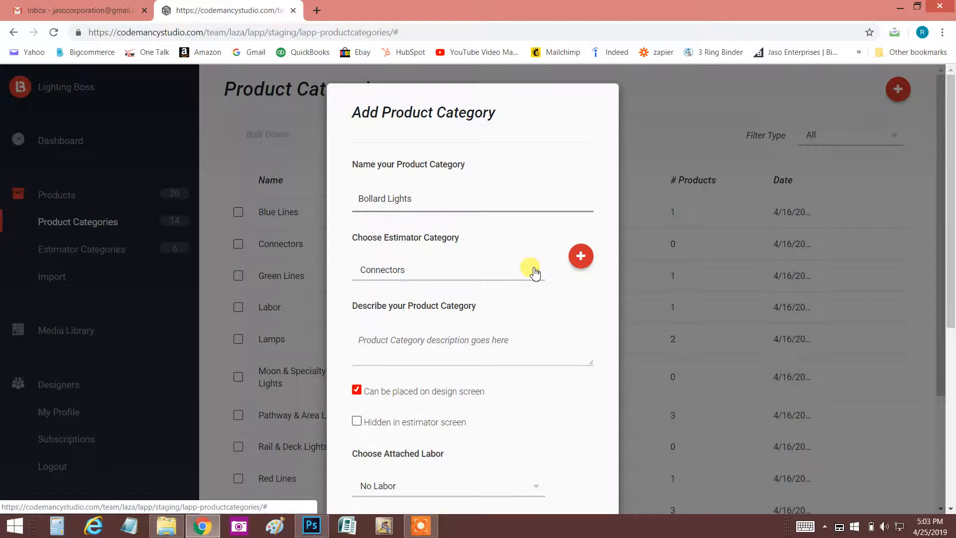
pyautogui.click(535, 272)
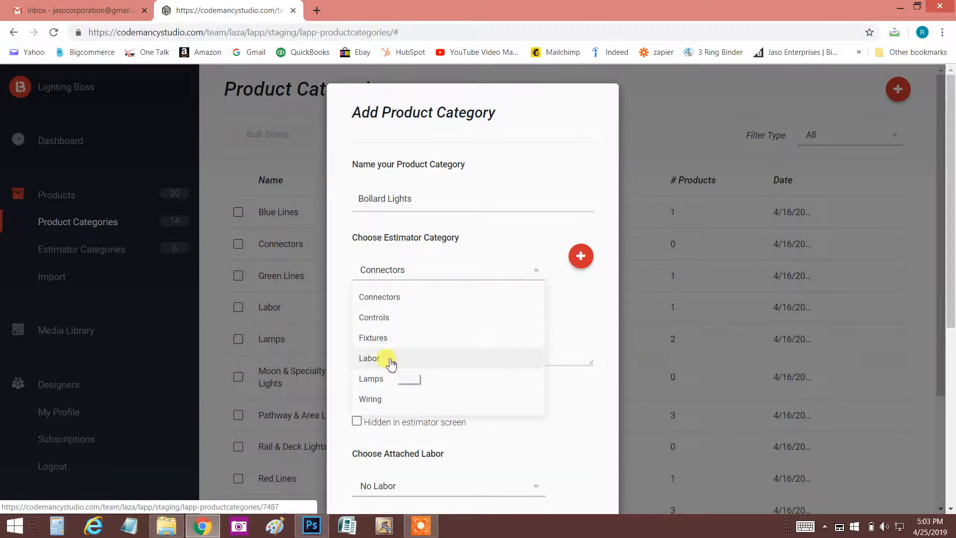
pyautogui.click(386, 338)
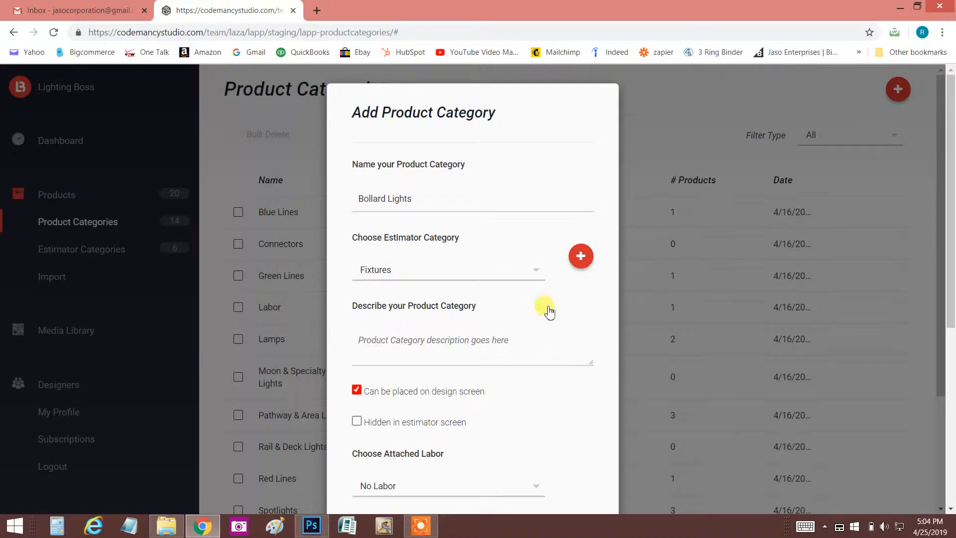
# - Review the new category's description, design screen placement, estimator visibility and attached labor options
pyautogui.scroll(-1, 548, 309)
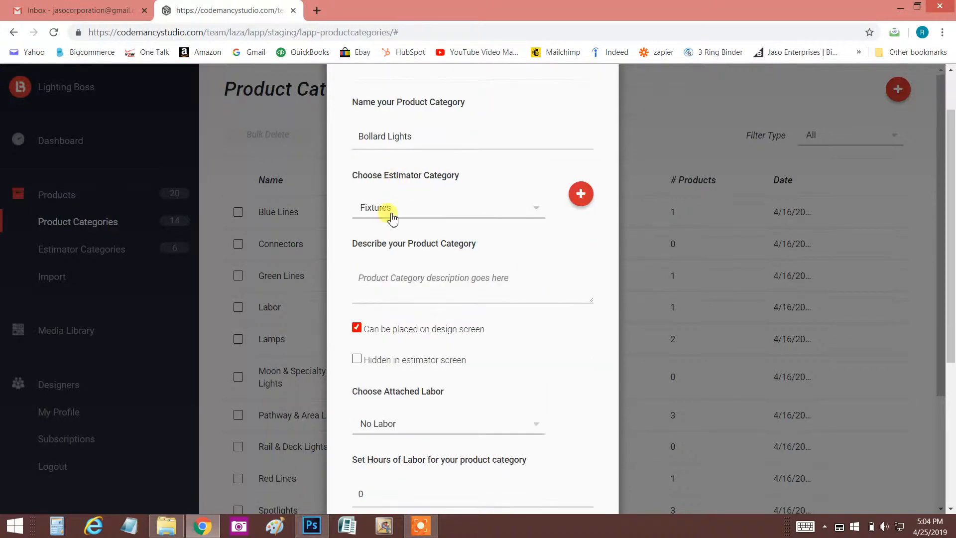
pyautogui.scroll(-1, 474, 234)
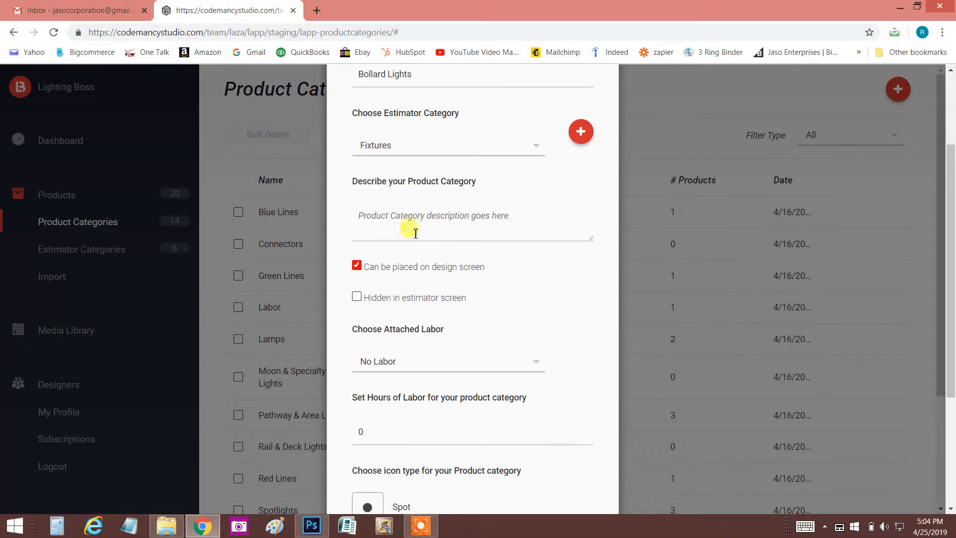
pyautogui.click(357, 266)
pyautogui.click(357, 267)
pyautogui.scroll(-3, 455, 297)
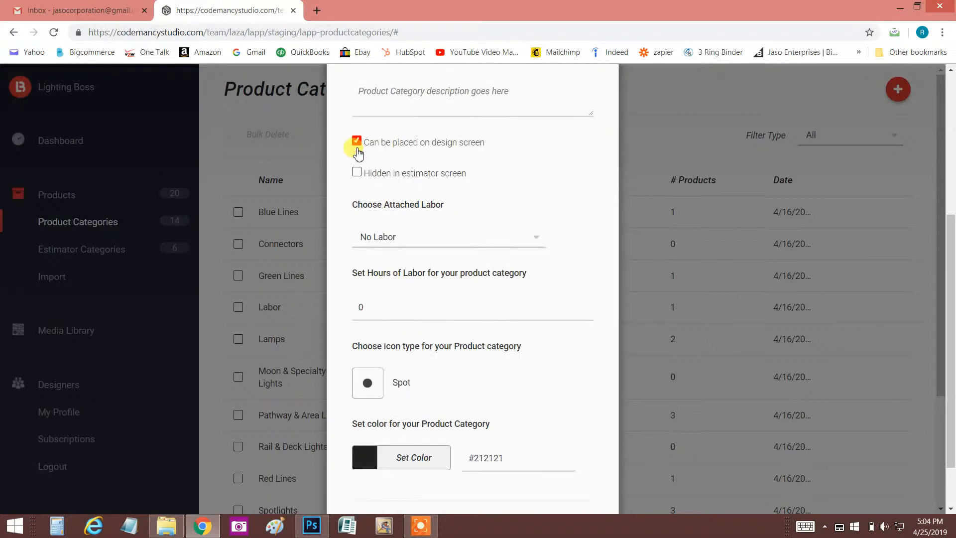
pyautogui.click(536, 241)
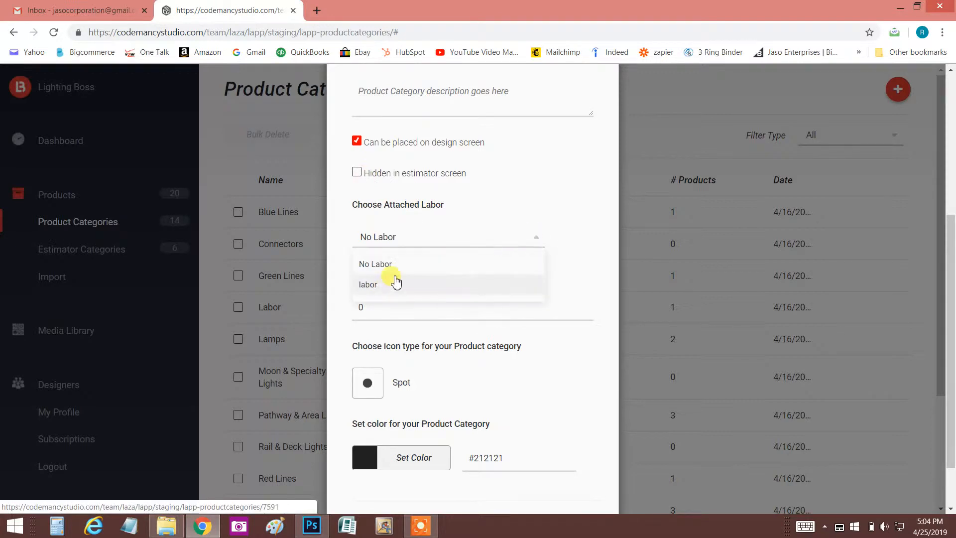
pyautogui.click(505, 191)
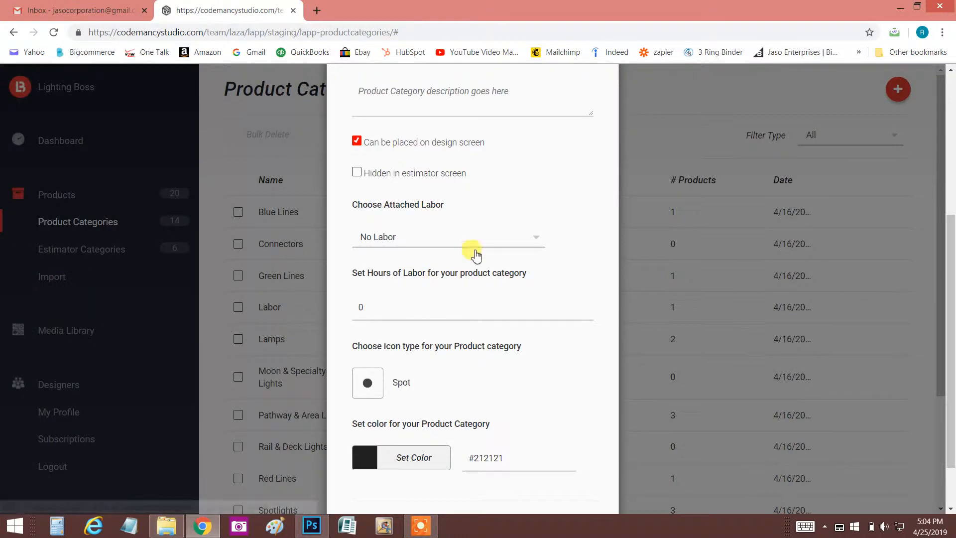
pyautogui.scroll(3, 475, 254)
pyautogui.scroll(3, 475, 254)
pyautogui.scroll(-5, 477, 255)
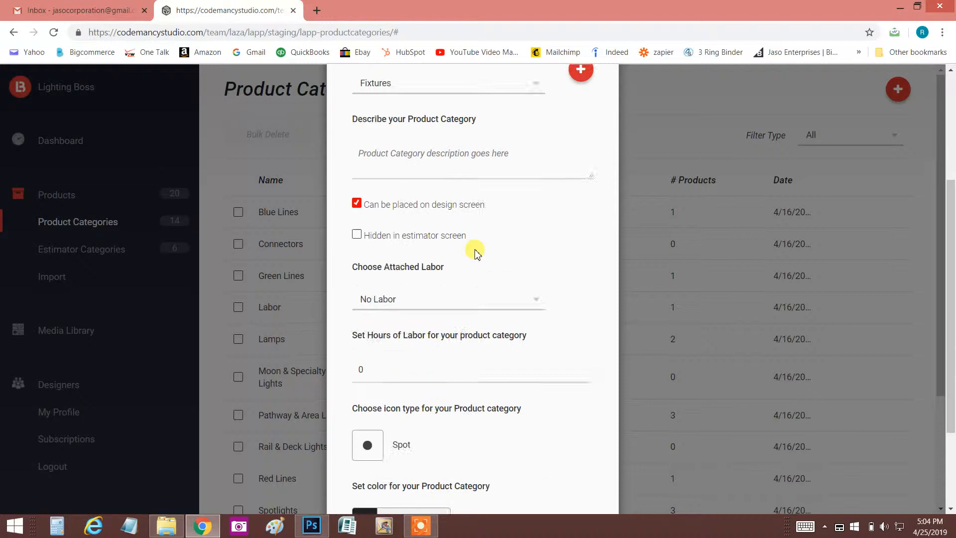
# - Set the icon type of the Bollard Lights category to Sub
pyautogui.scroll(-1, 477, 255)
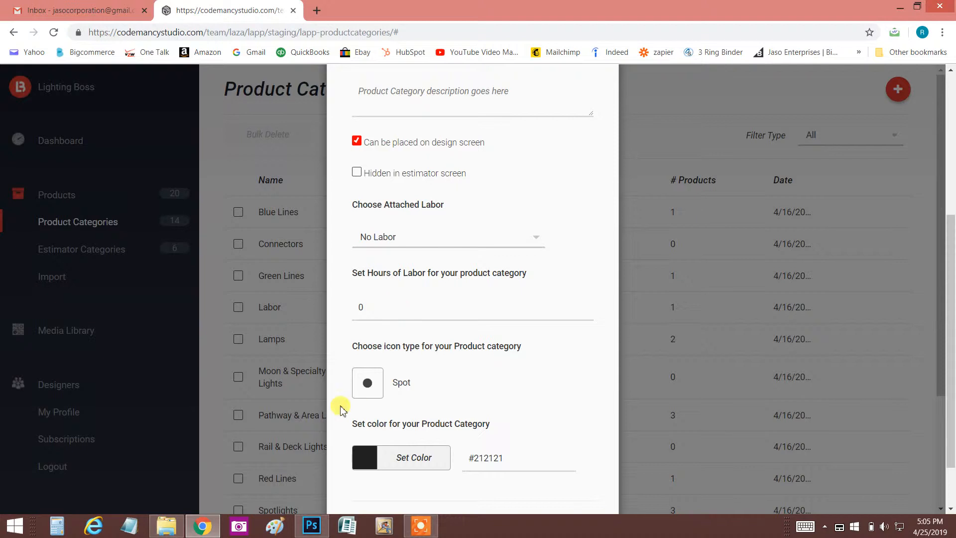
pyautogui.scroll(-2, 408, 309)
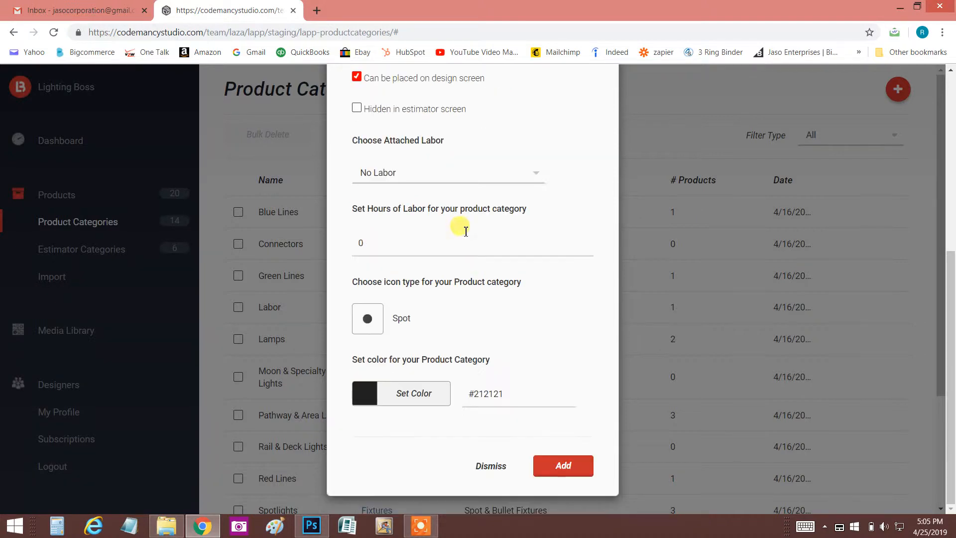
pyautogui.click(374, 323)
pyautogui.scroll(-2, 448, 364)
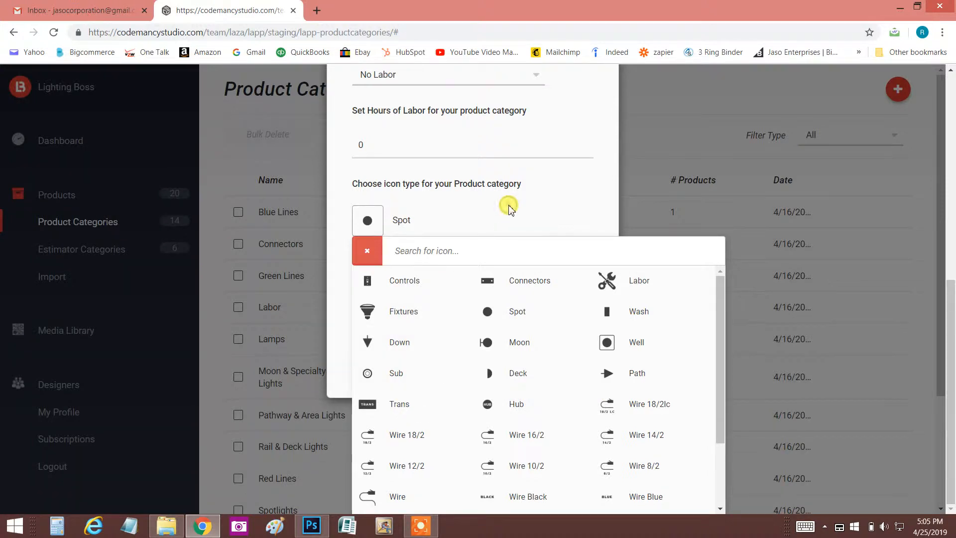
pyautogui.click(398, 375)
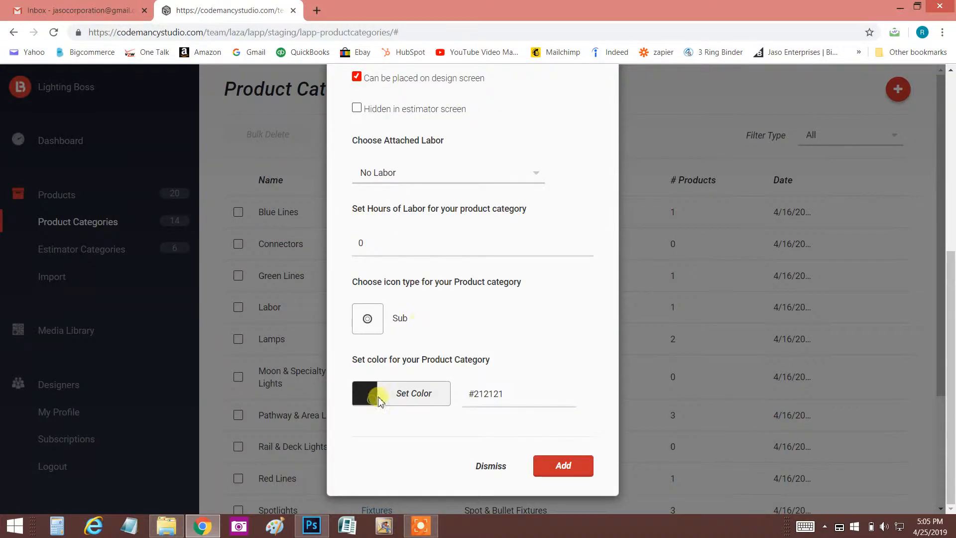
# - Choose the green preset as the Bollard Lights category's color and add the category
pyautogui.click(373, 397)
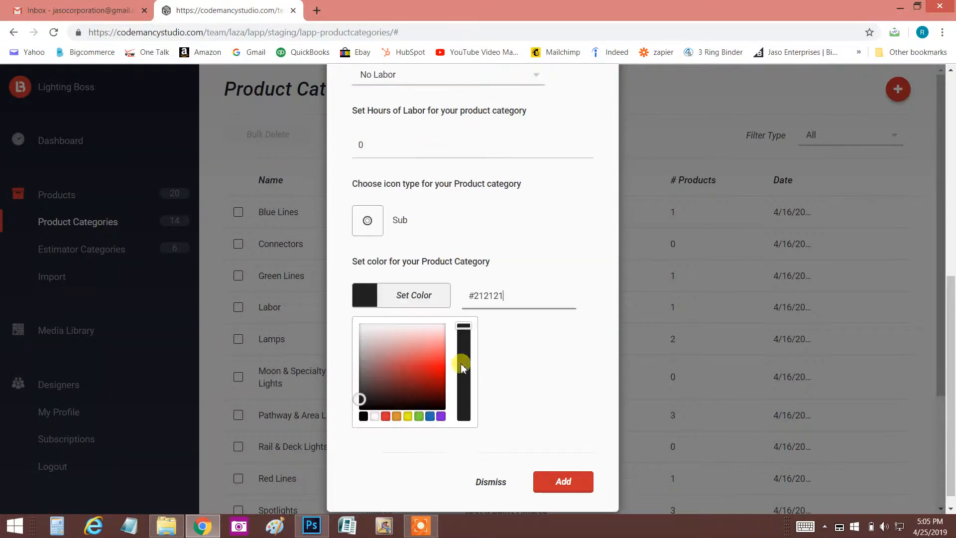
pyautogui.click(419, 417)
pyautogui.click(563, 468)
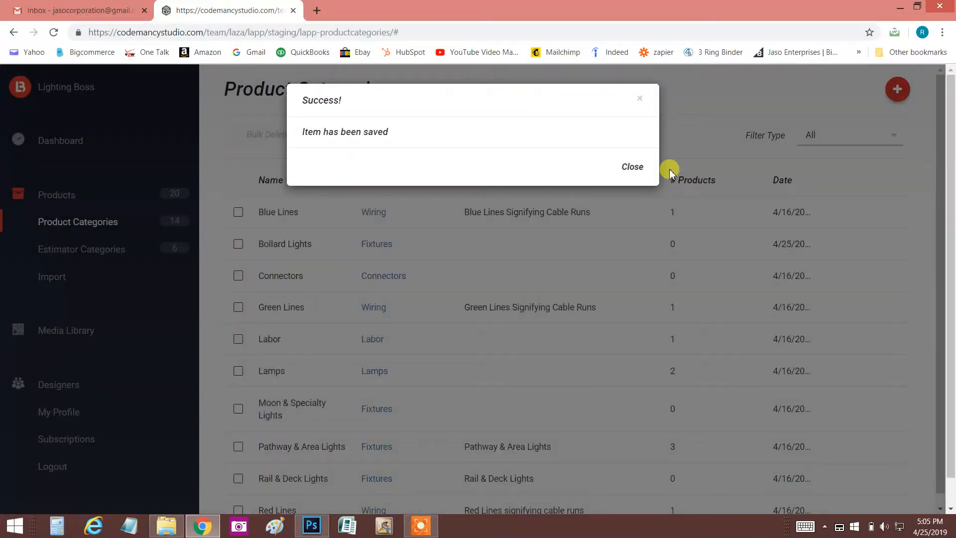
pyautogui.click(627, 167)
# - Start a new product and name it "Brilliance Olympic Bollard"
pyautogui.click(65, 199)
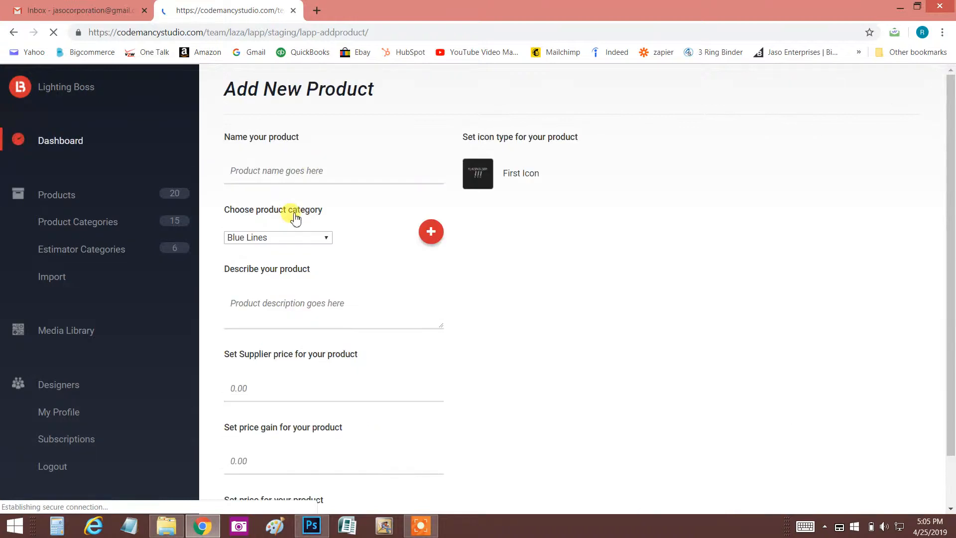
pyautogui.click(301, 178)
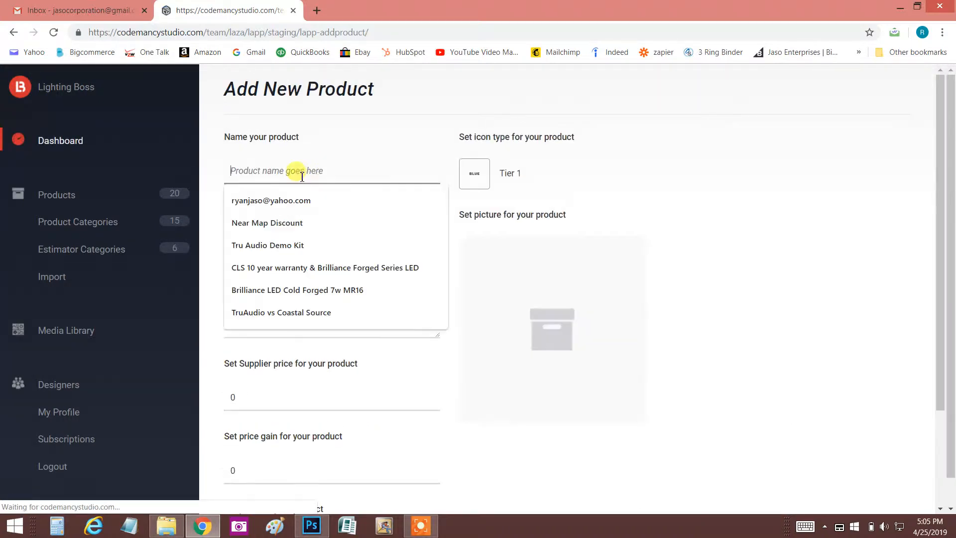
pyautogui.write('Brill')
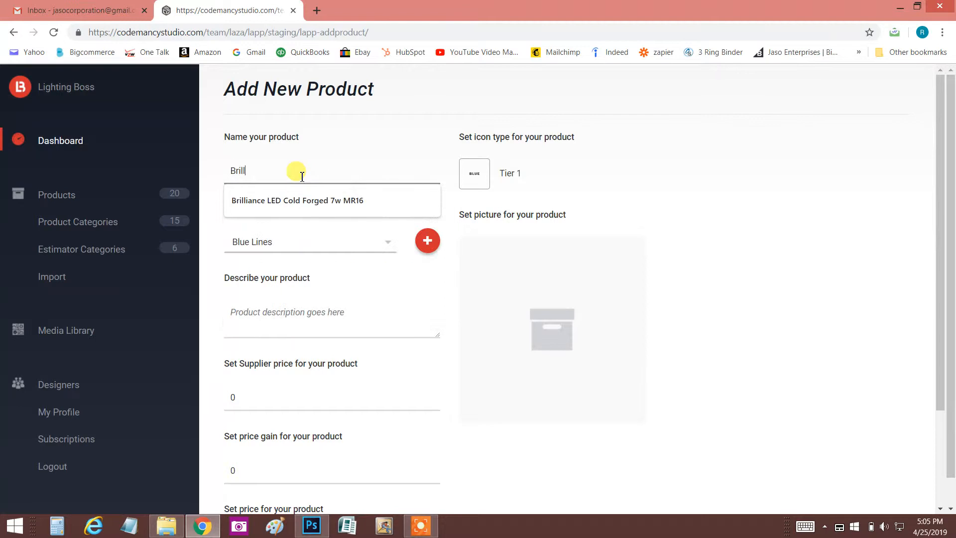
pyautogui.write('iance Olump')
pyautogui.press('BackSpace')
pyautogui.press('BackSpace')
pyautogui.press('BackSpace')
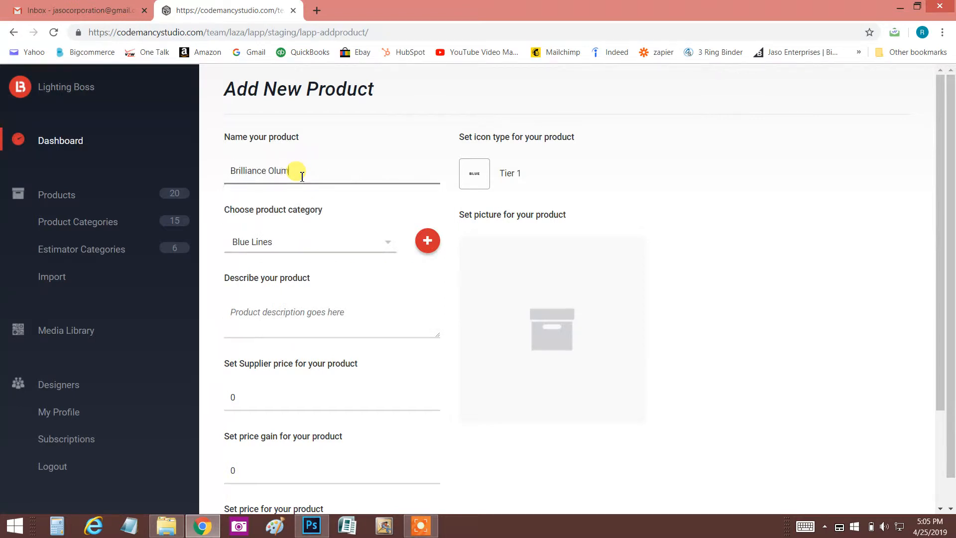
pyautogui.write('u')
pyautogui.press('BackSpace')
pyautogui.write('ympic Bollard')
# - Assign the new product to the Bollard Lights product category
pyautogui.click(388, 242)
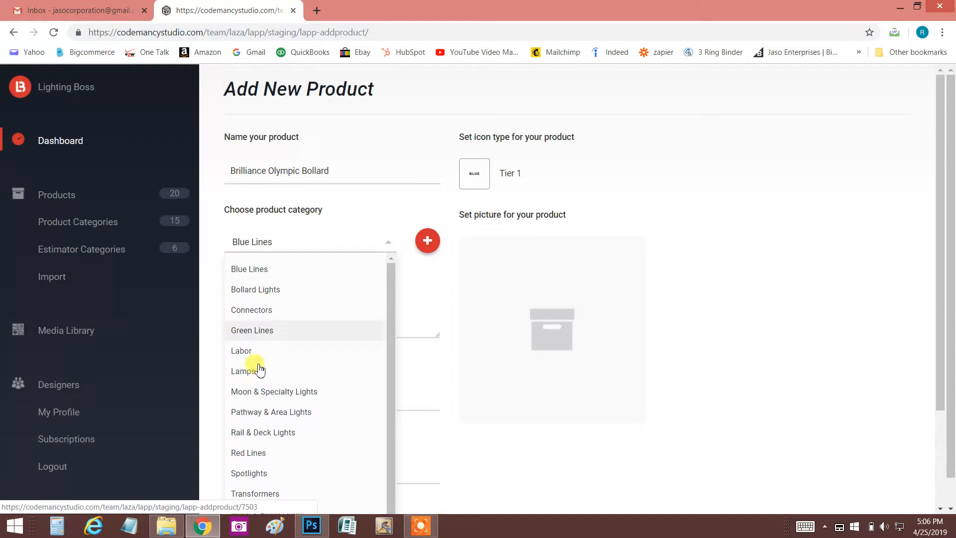
pyautogui.click(264, 294)
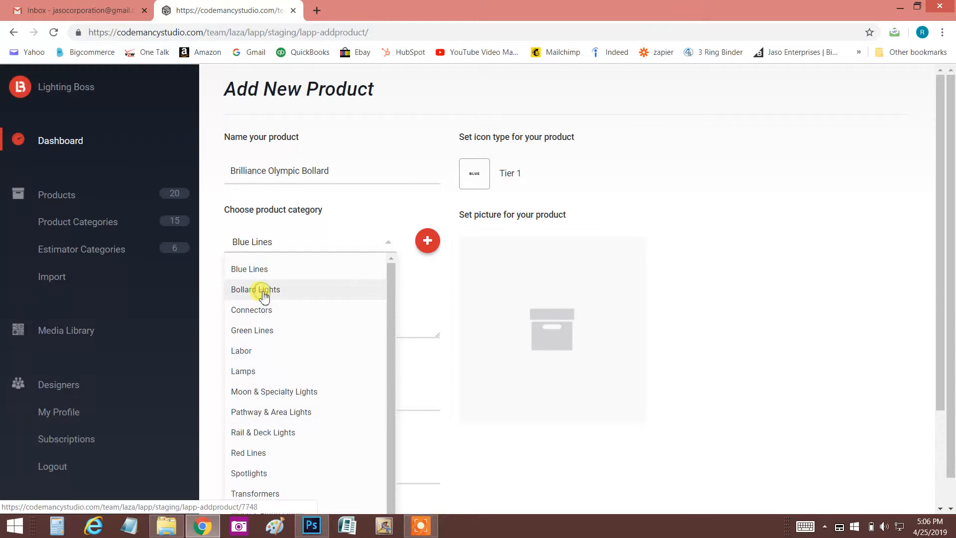
pyautogui.click(293, 328)
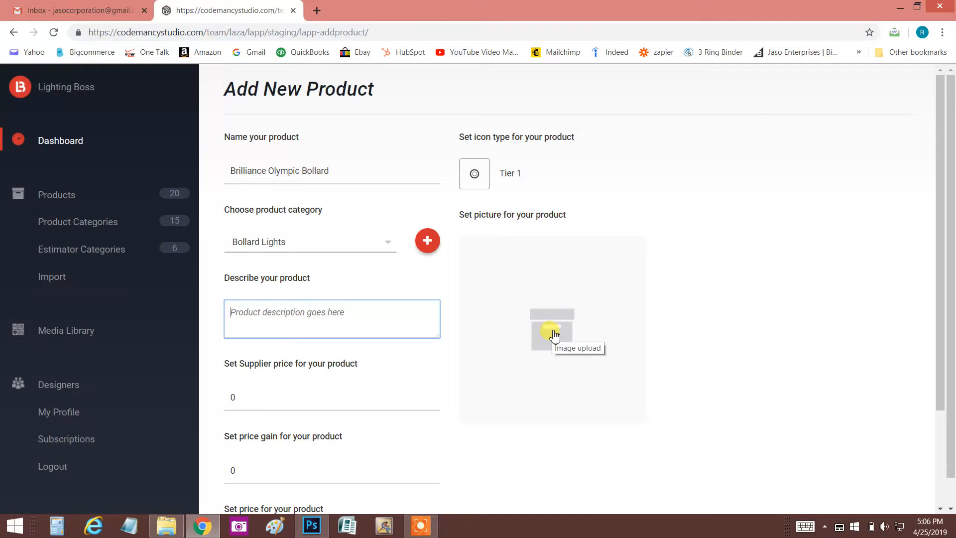
# - Look through the tier icons available for the new product and close the icon list
pyautogui.click(477, 174)
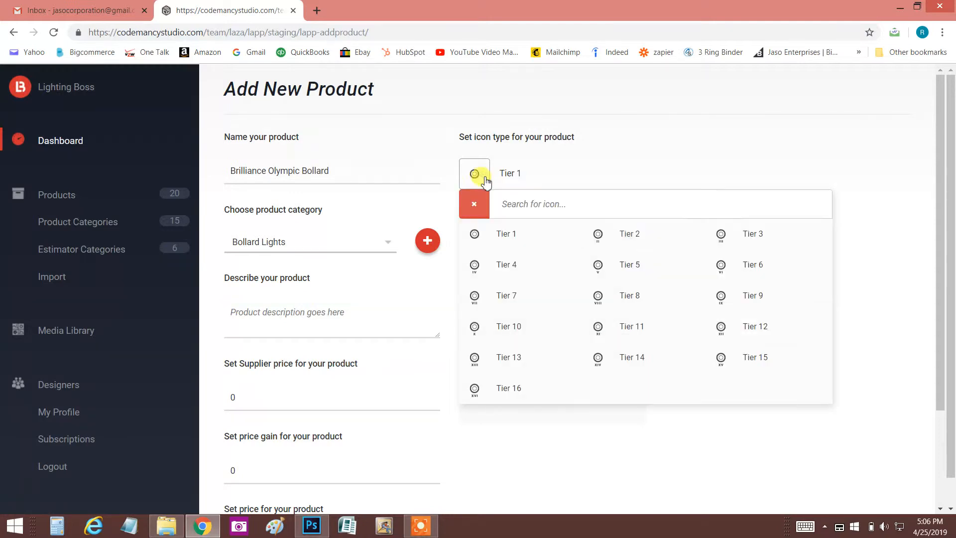
pyautogui.click(750, 241)
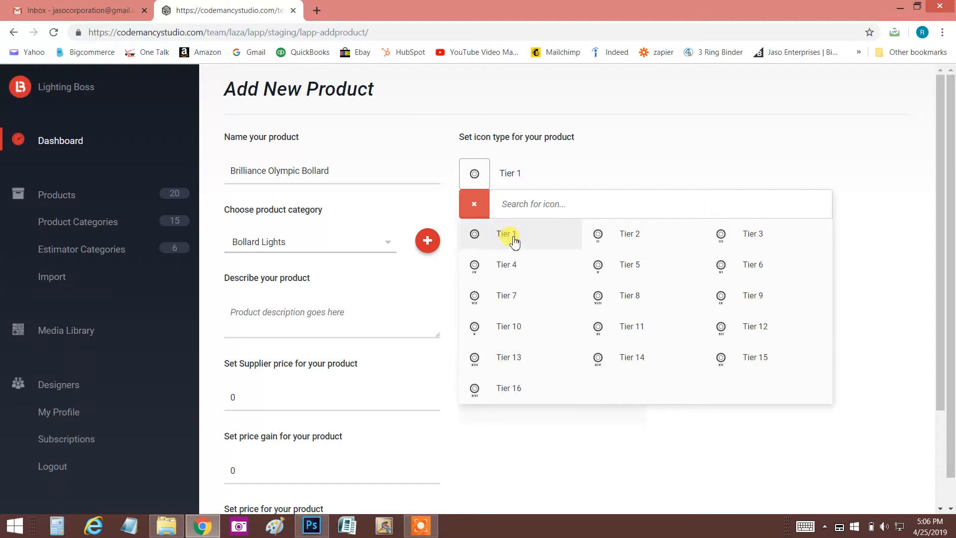
pyautogui.click(401, 224)
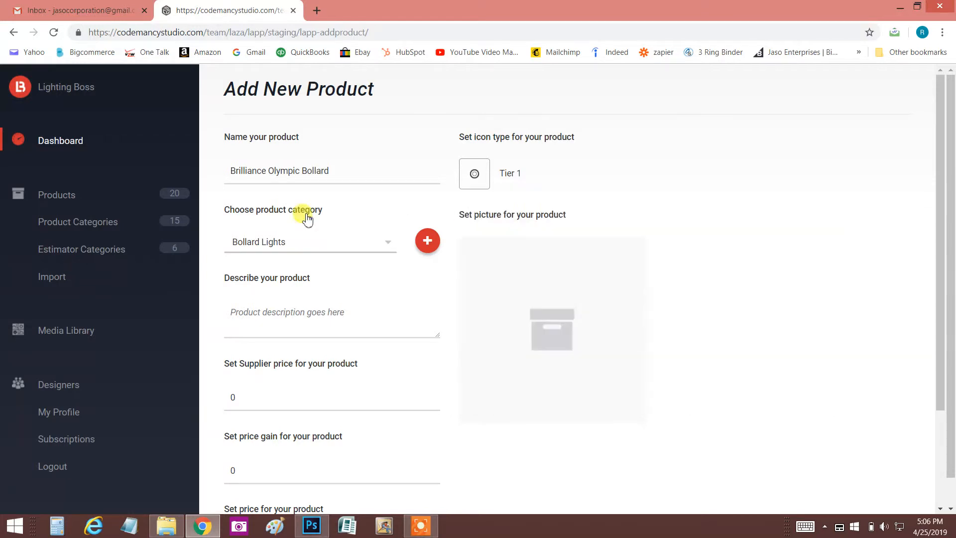
# - Set the new product's supplier price to 160 and its price gain to 1.5
pyautogui.scroll(-3, 305, 213)
pyautogui.click(253, 279)
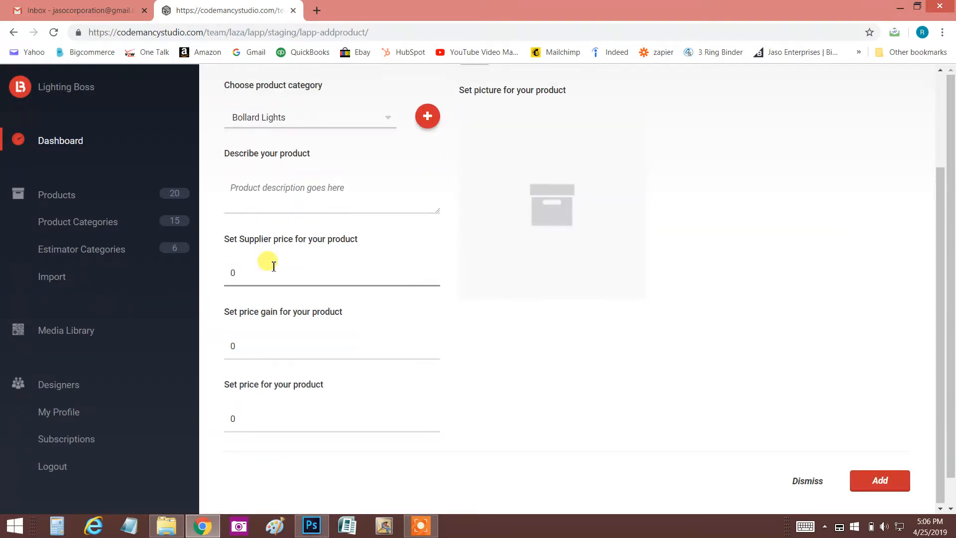
pyautogui.press('BackSpace')
pyautogui.write('16')
pyautogui.press('Tab')
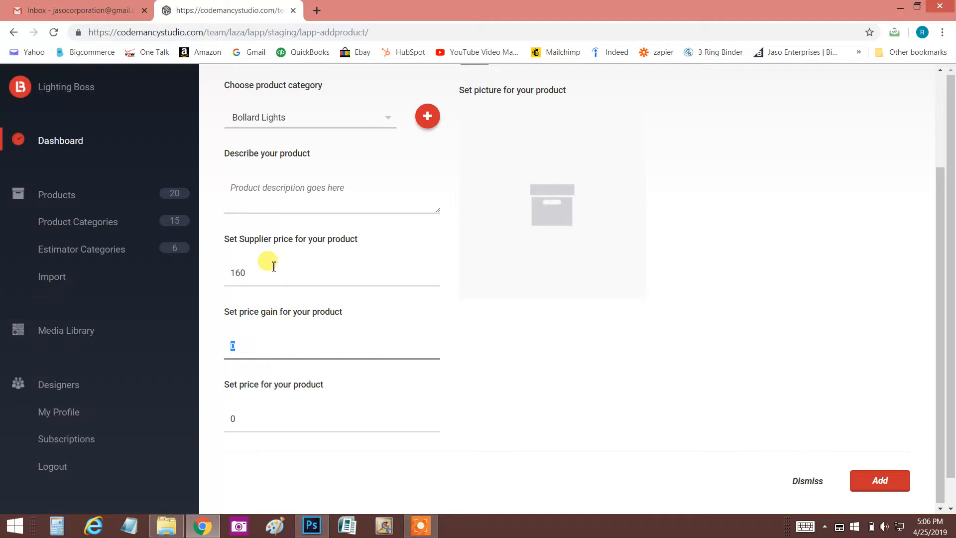
pyautogui.write('1.5')
pyautogui.press('Tab')
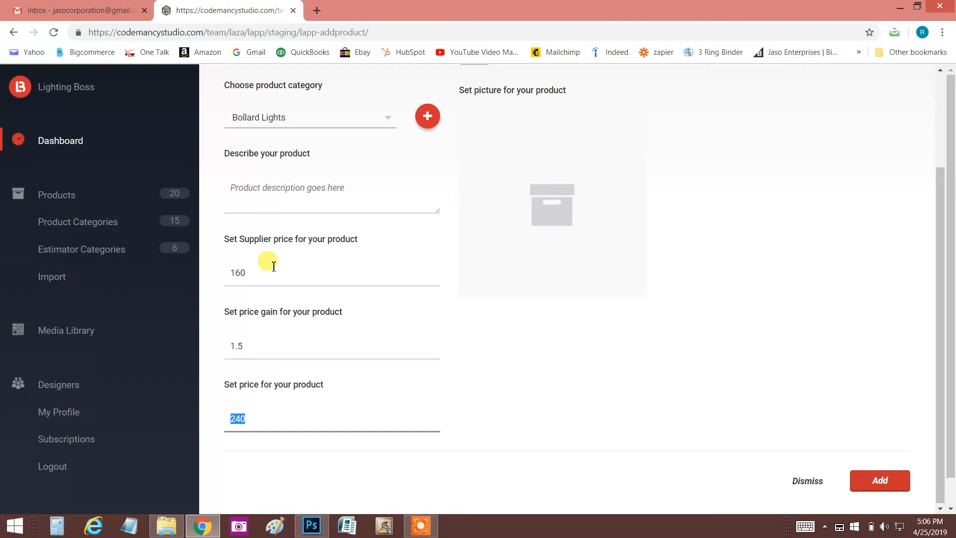
# - Clear the supplier price and the price gain of the new product
pyautogui.click(260, 272)
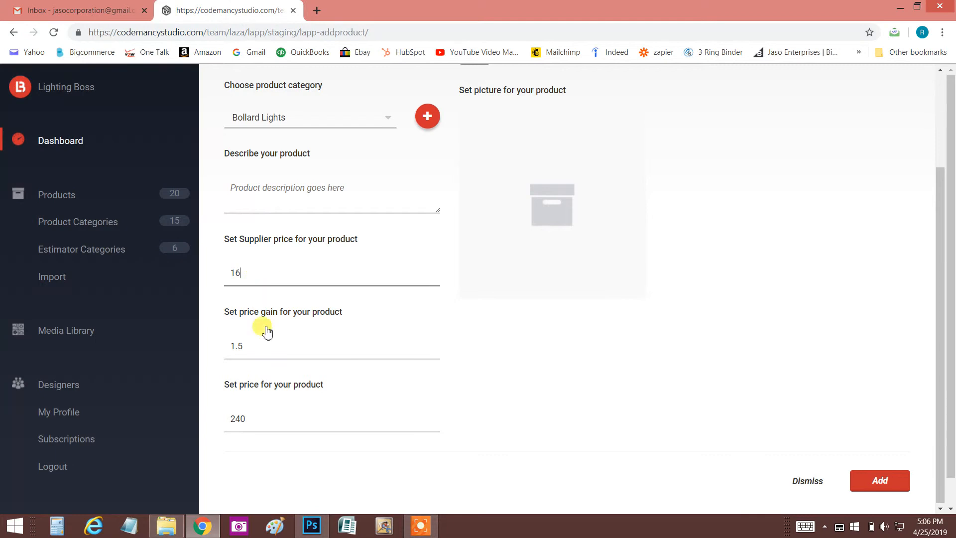
pyautogui.press('BackSpace')
pyautogui.press('BackSpace')
pyautogui.moveTo(250, 342); pyautogui.dragTo(232, 348)
pyautogui.press('BackSpace')
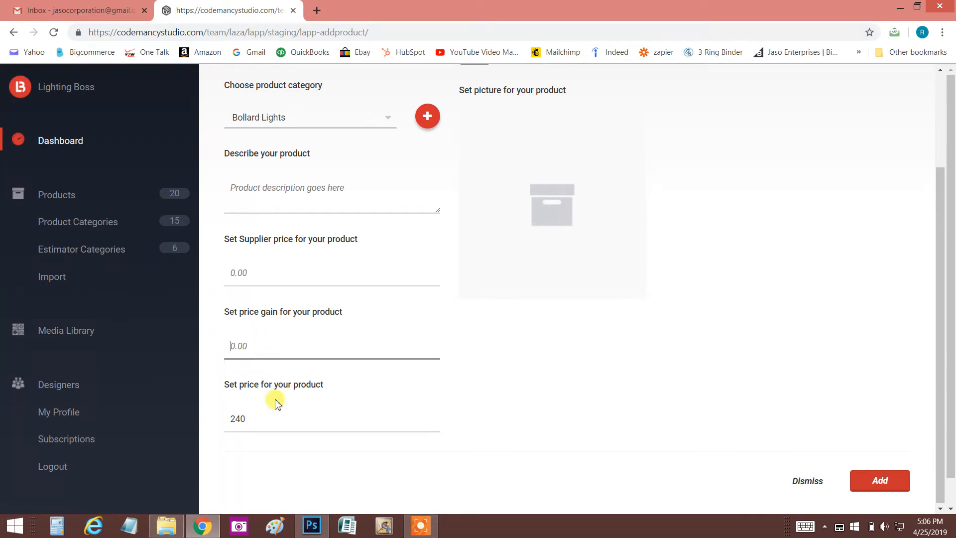
# - Set the product's price to 400 and add the product to the catalog
pyautogui.moveTo(241, 418); pyautogui.dragTo(215, 420)
pyautogui.press('BackSpace')
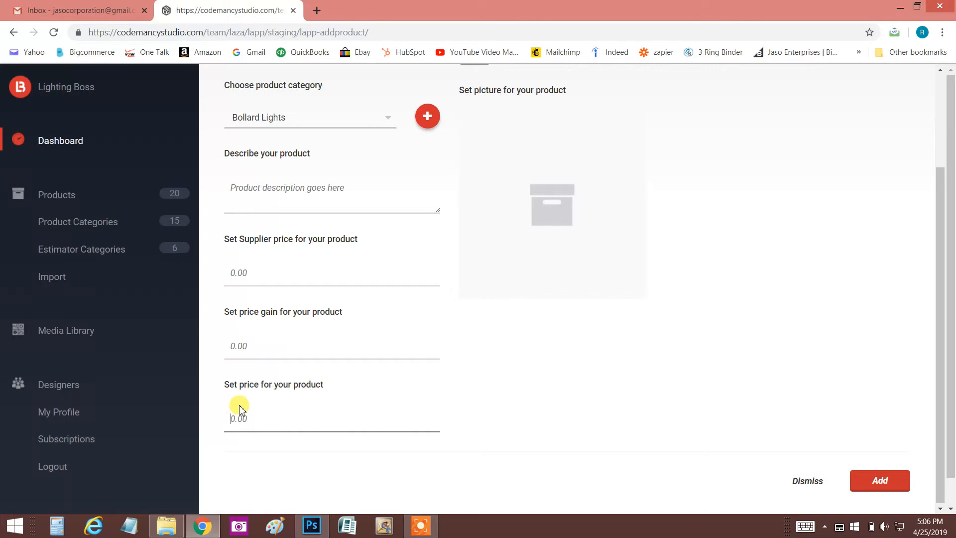
pyautogui.write('400')
pyautogui.click(882, 480)
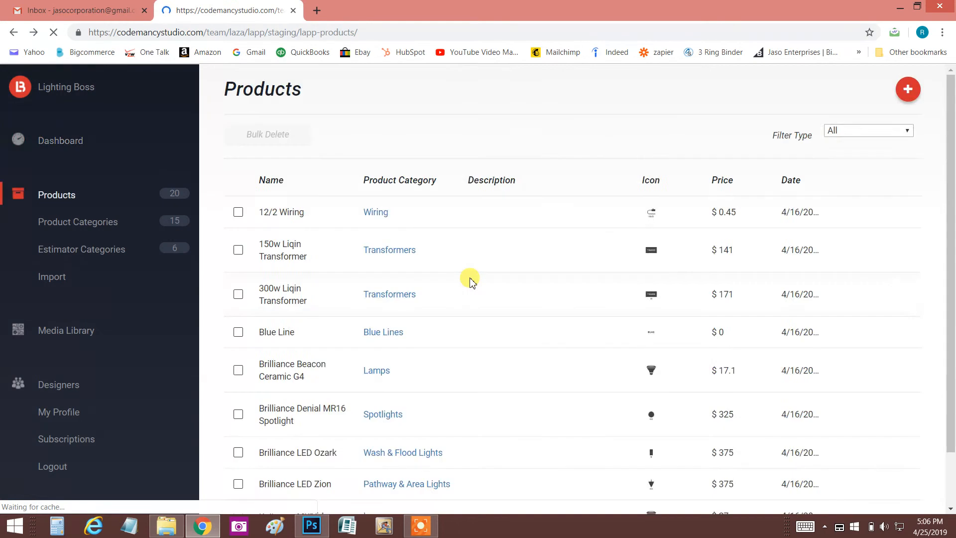
pyautogui.click(421, 526)
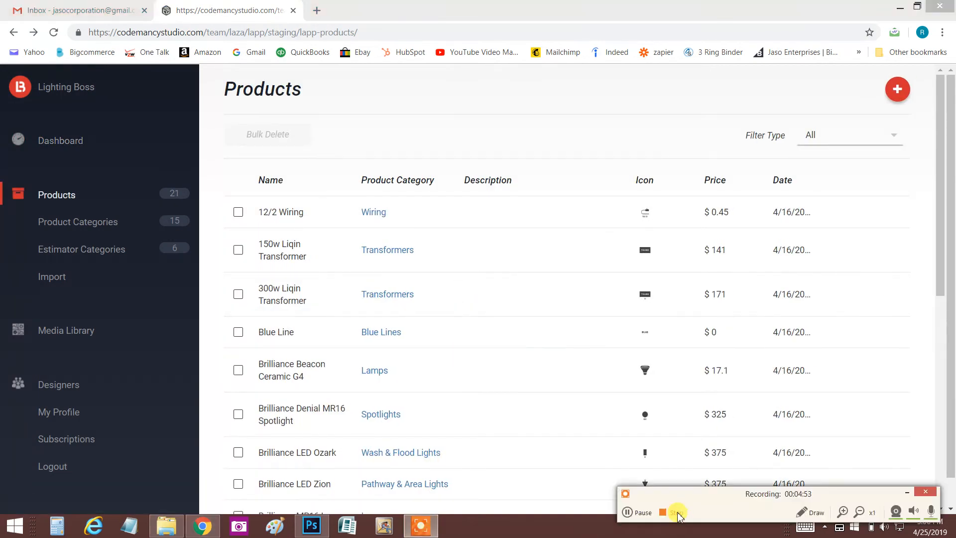